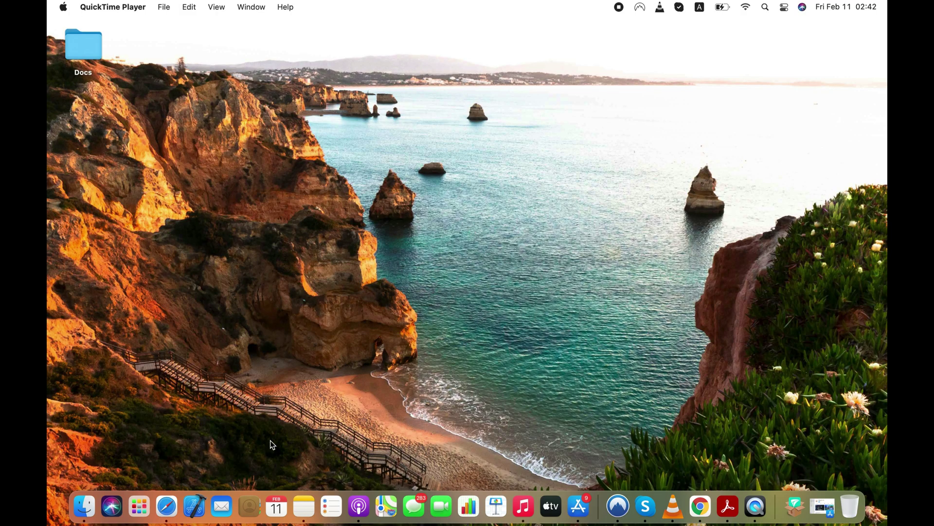
Step: Launch LINE Transfer (iTransor for LINE) from Launchpad and nudge its window into place
left_click(139, 506)
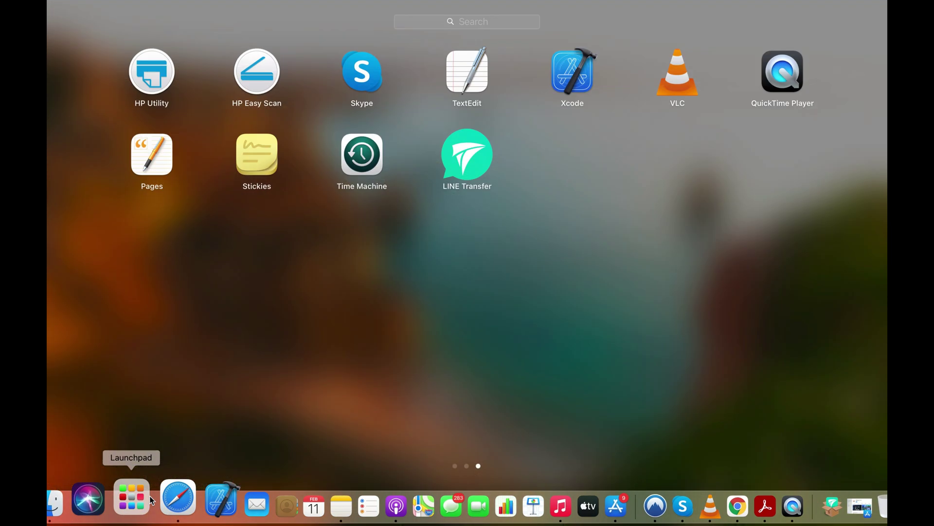
left_click(466, 157)
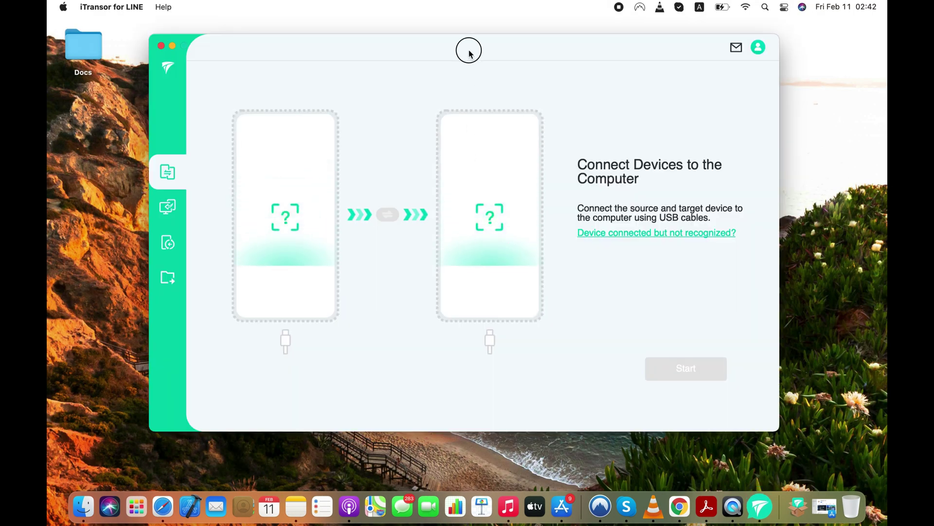
left_click_drag(473, 68, 483, 78)
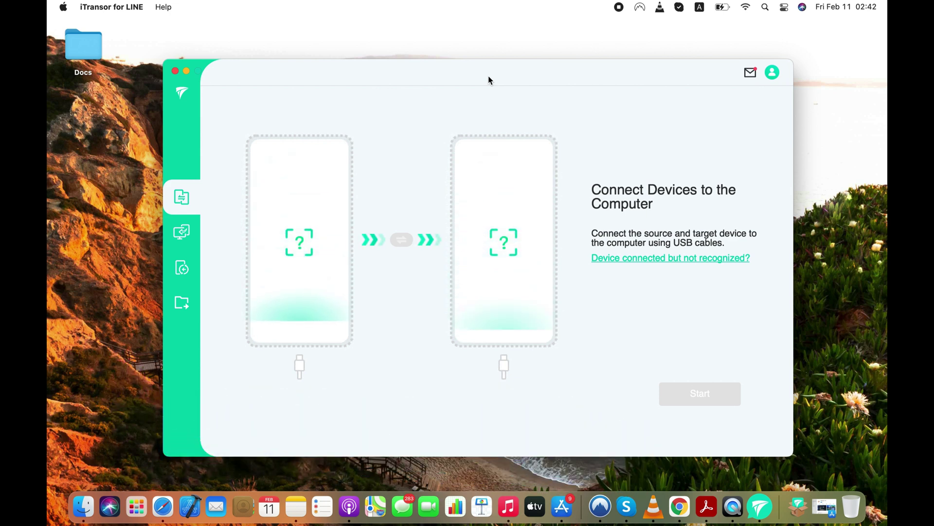
Step: Back up the iPhone's LINE data in the Backup module, dismissing the Finder window first
left_click(187, 233)
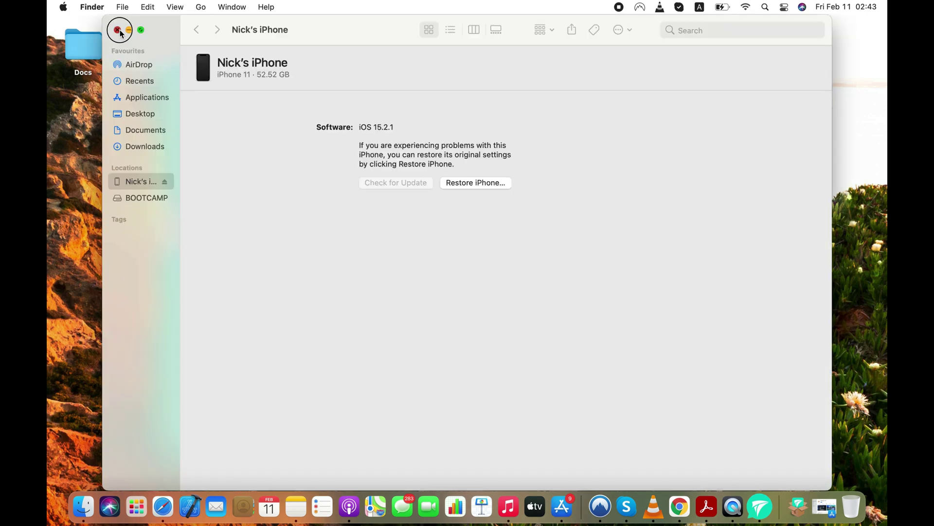
left_click(117, 29)
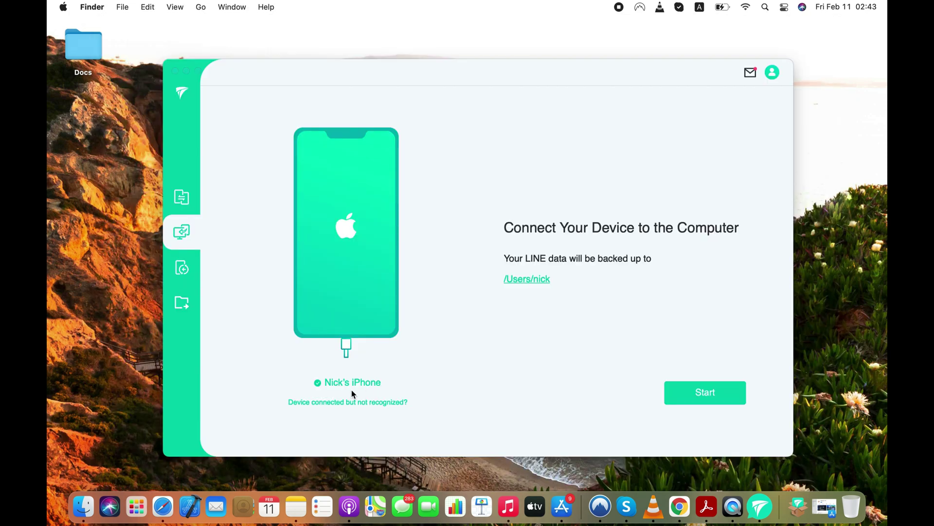
left_click(695, 397)
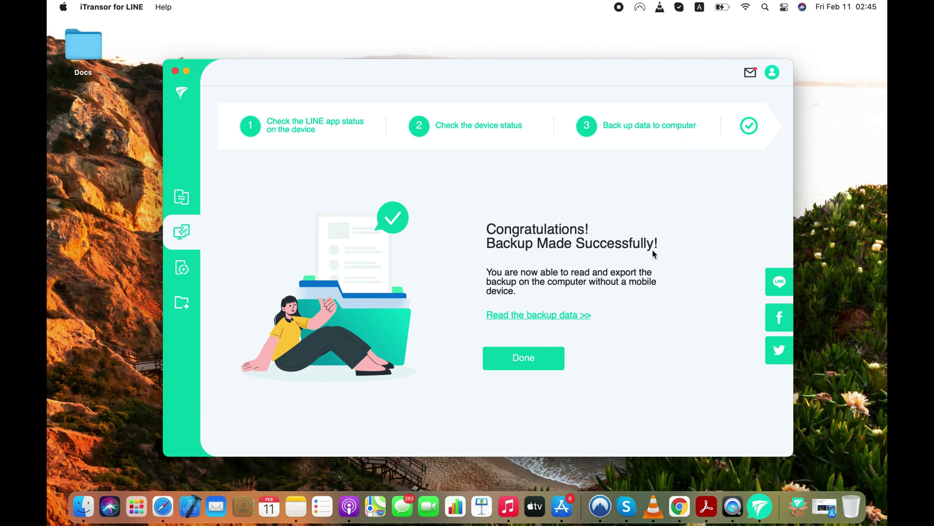
Step: Read the backup, view the second conversation, then request switching to the Restore module
left_click(532, 315)
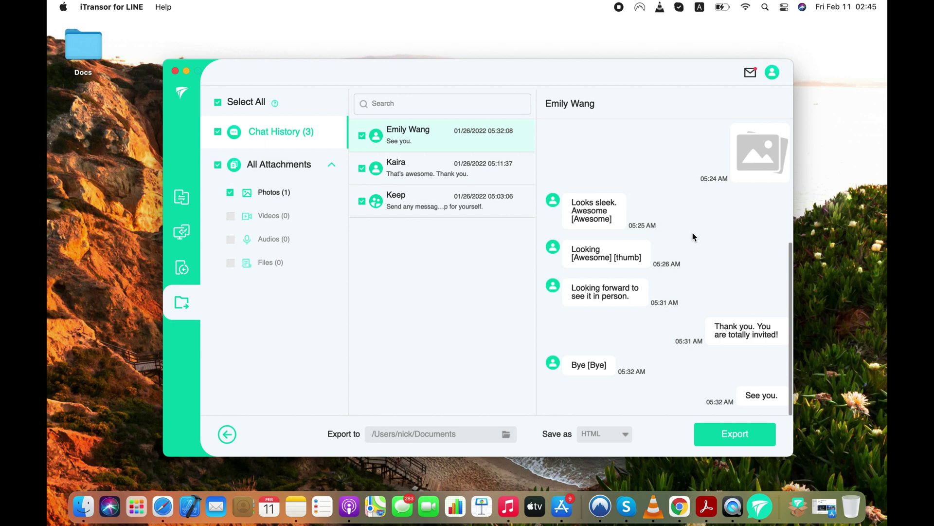
left_click(412, 173)
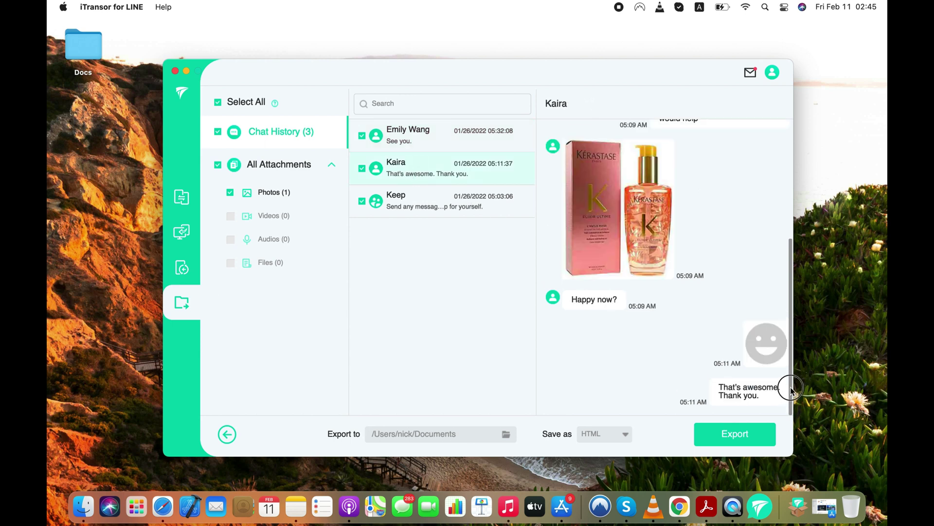
left_click_drag(790, 390, 786, 254)
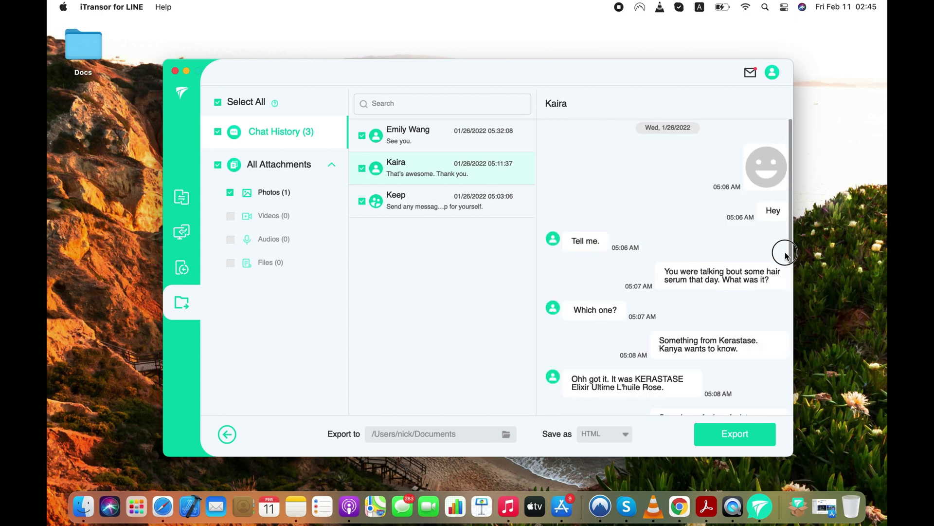
left_click_drag(789, 229, 775, 380)
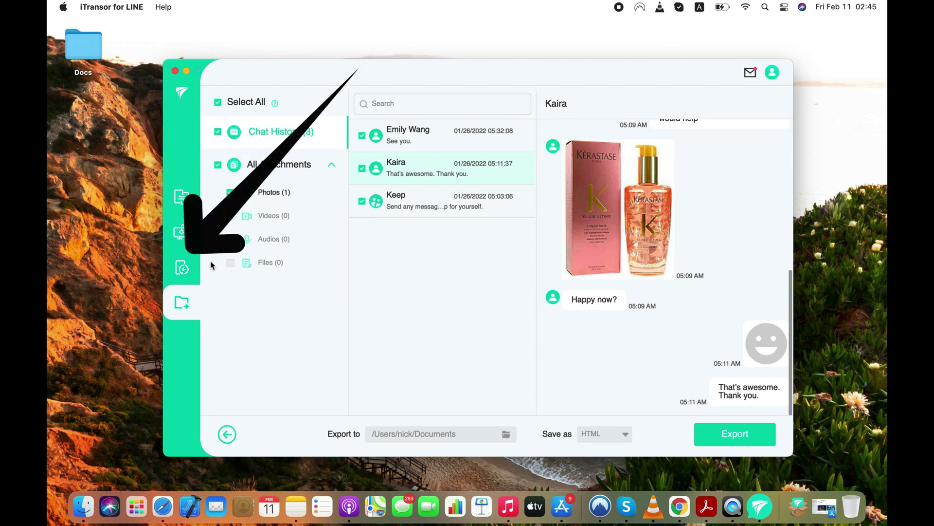
left_click(183, 266)
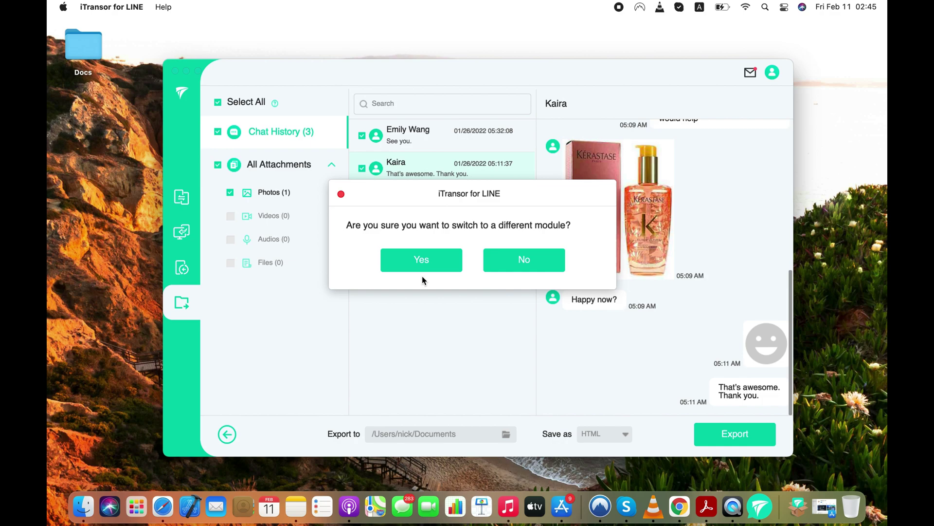
Step: Confirm the Restore module, then start LINE login on the phone with a verification code
left_click(420, 260)
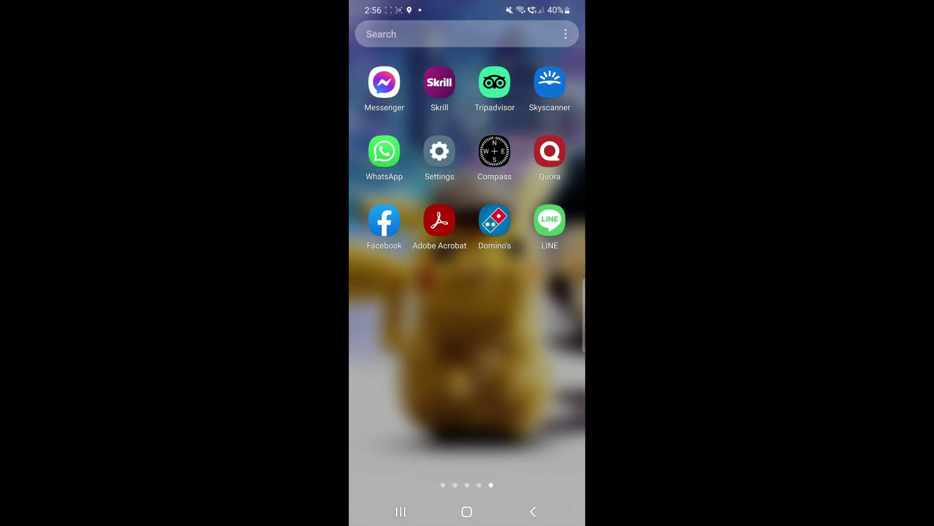
left_click(550, 219)
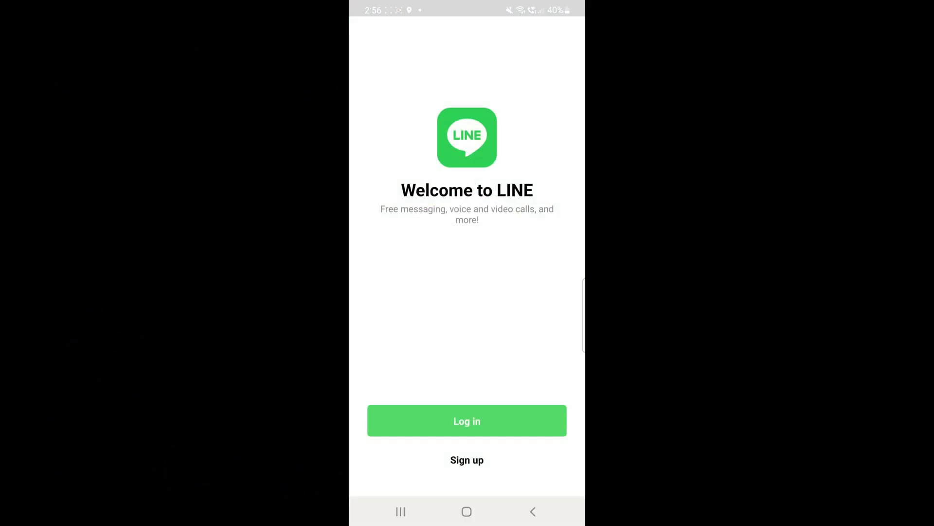
left_click(466, 420)
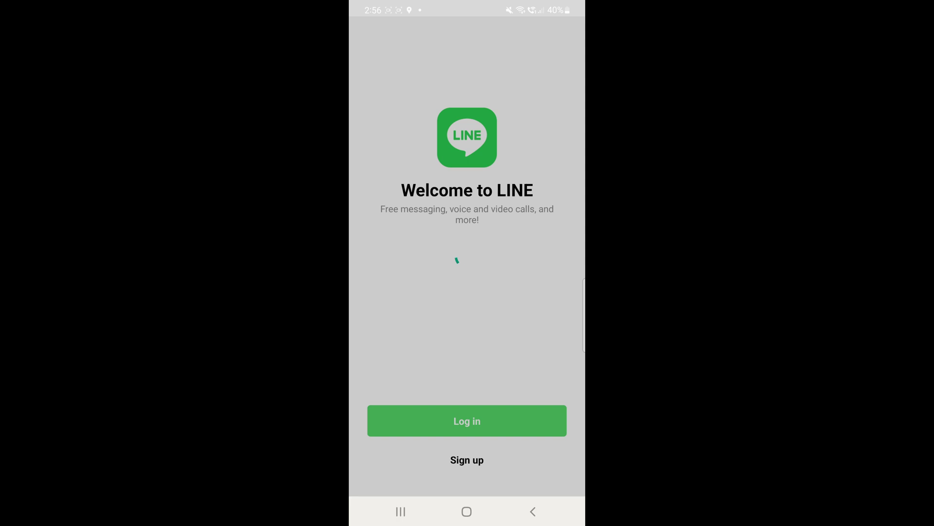
left_click(466, 411)
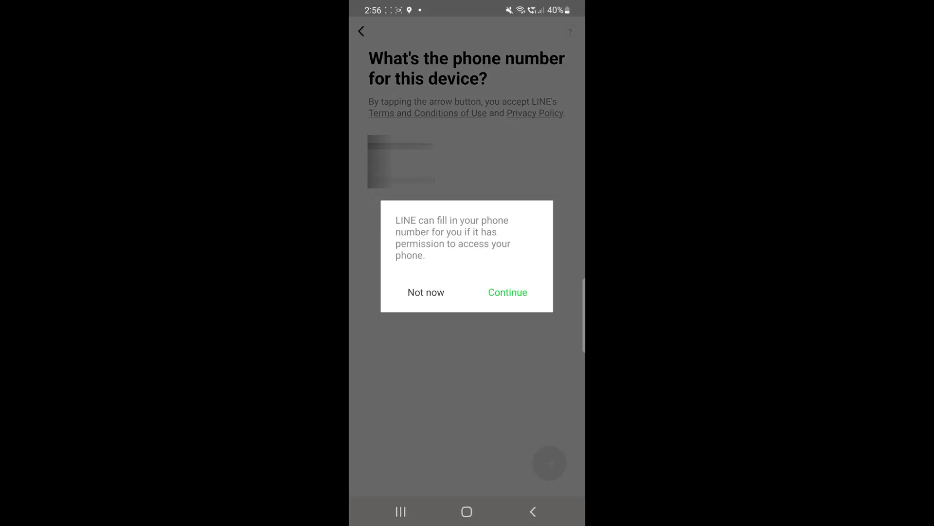
left_click(507, 291)
left_click(461, 429)
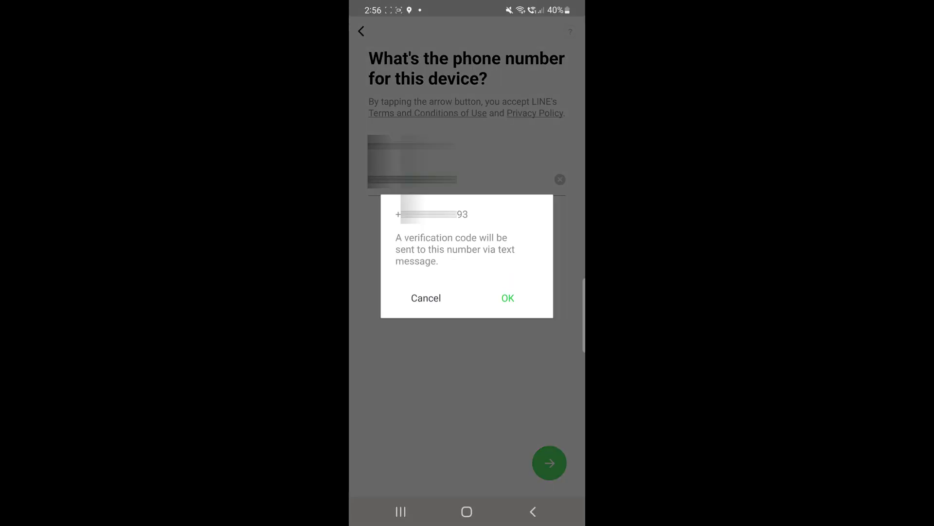
left_click(509, 297)
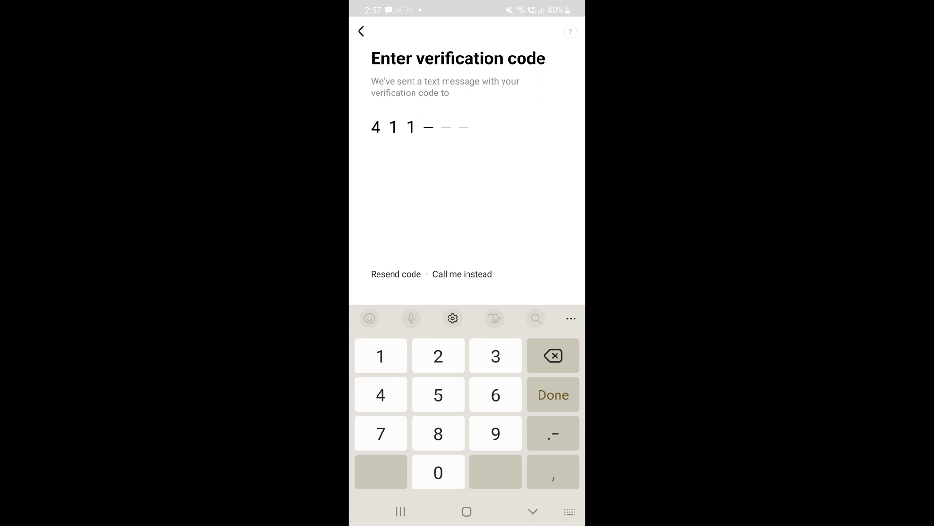
type("7")
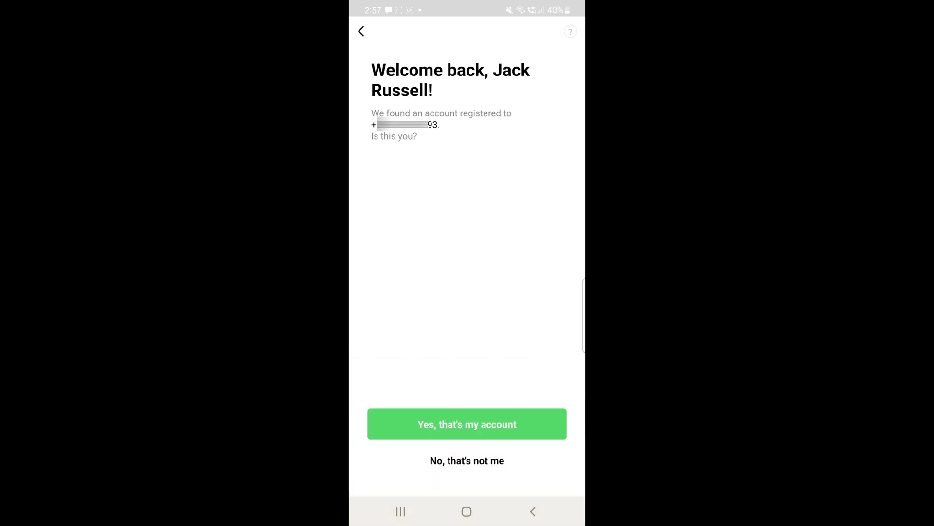
Step: Confirm the found account, submit the password, skip Google Drive restore, and grant contacts access
left_click(467, 424)
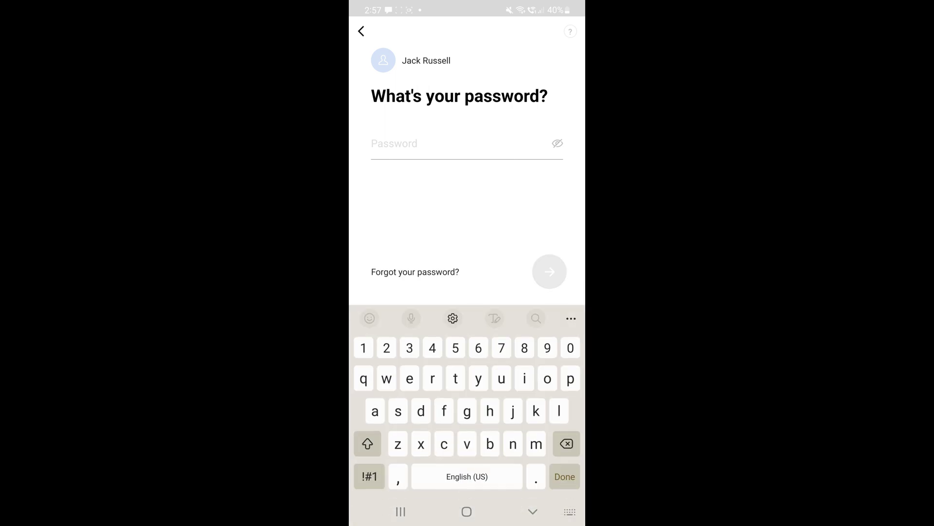
type("password")
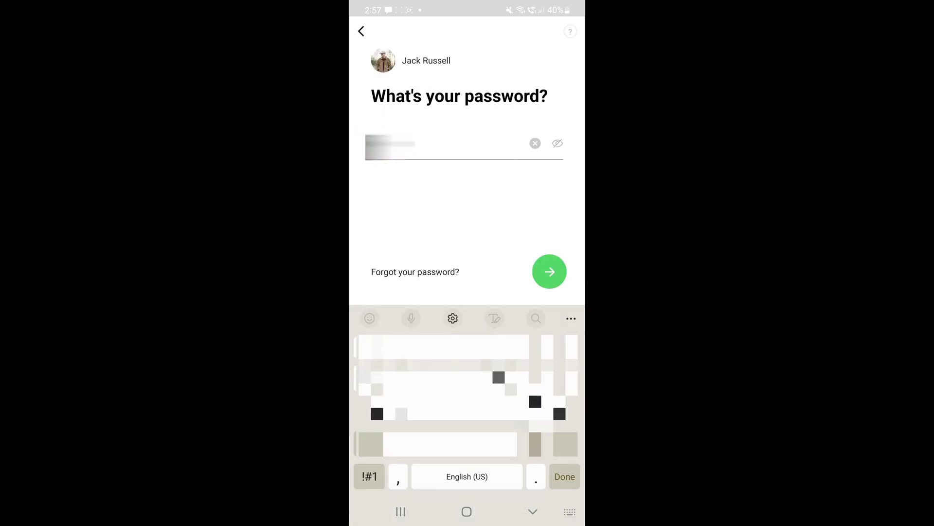
left_click(369, 476)
key("Return")
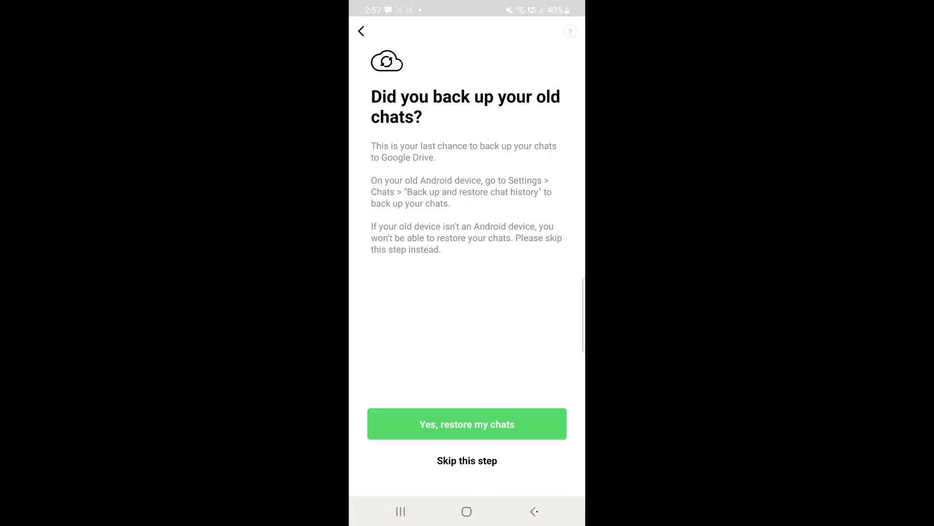
left_click(467, 461)
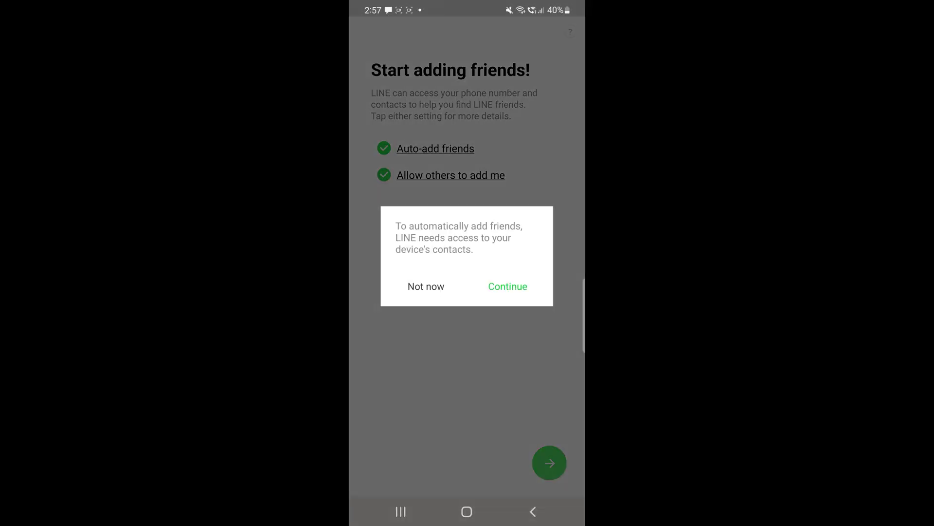
left_click(508, 286)
left_click(460, 429)
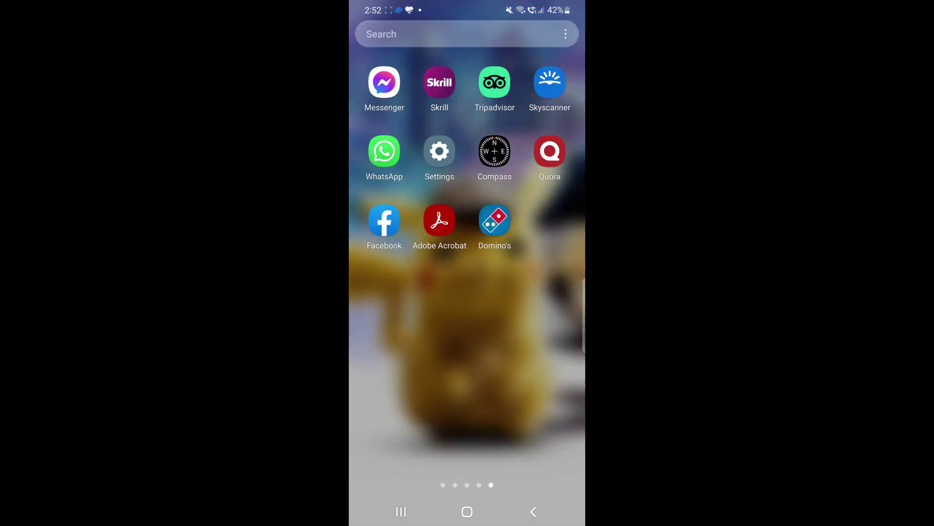
Step: Unlock developer mode by tapping Build number under About phone > Software information
left_click(440, 152)
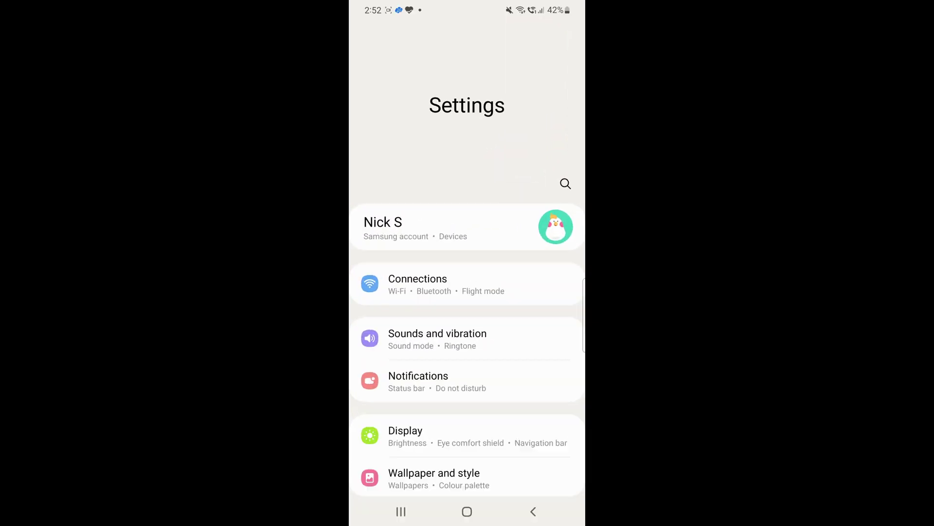
scroll(467, 292, "down", 10)
scroll(467, 292, "down", 5)
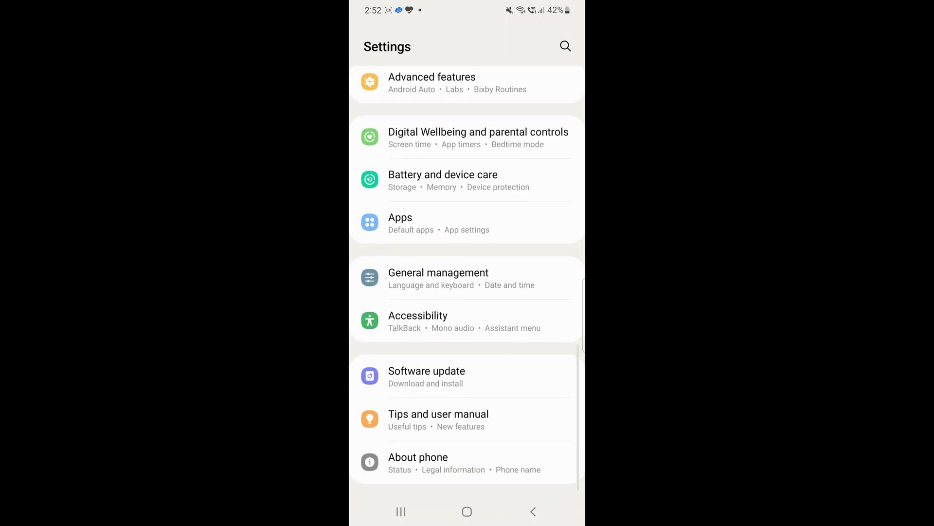
left_click(438, 457)
scroll(467, 292, "down", 3)
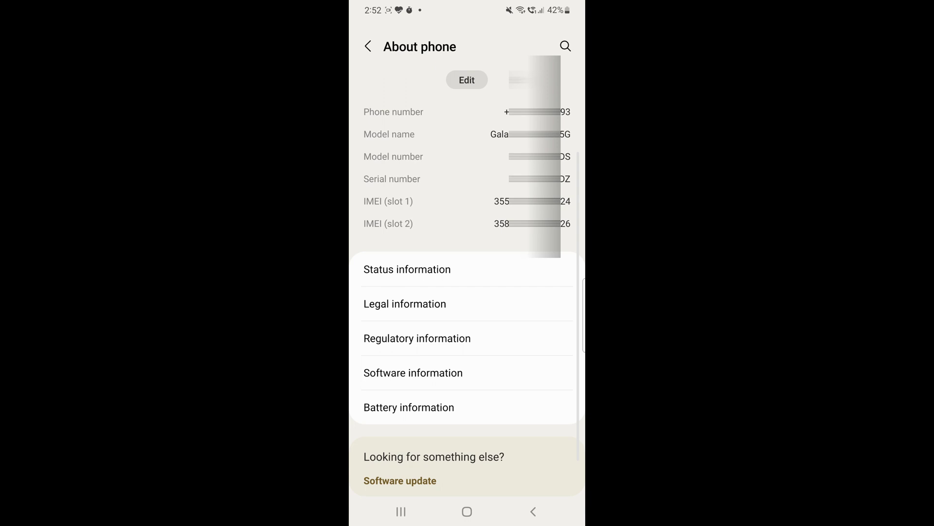
left_click(413, 331)
scroll(467, 292, "down", 2)
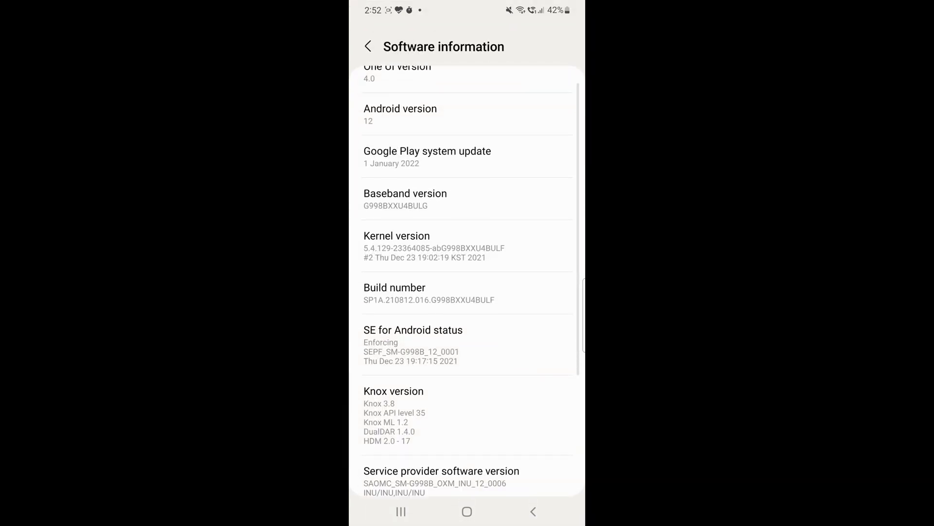
left_click(415, 252)
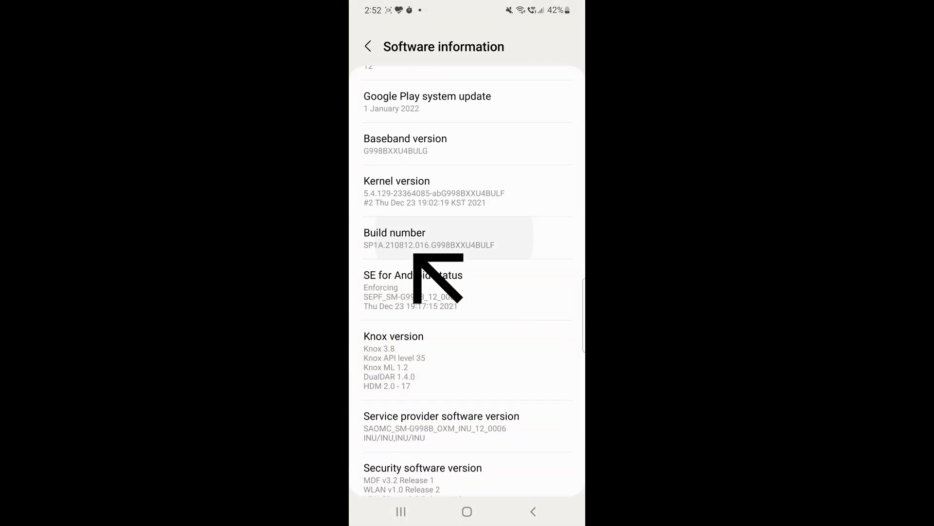
left_click(415, 252)
left_click(414, 252)
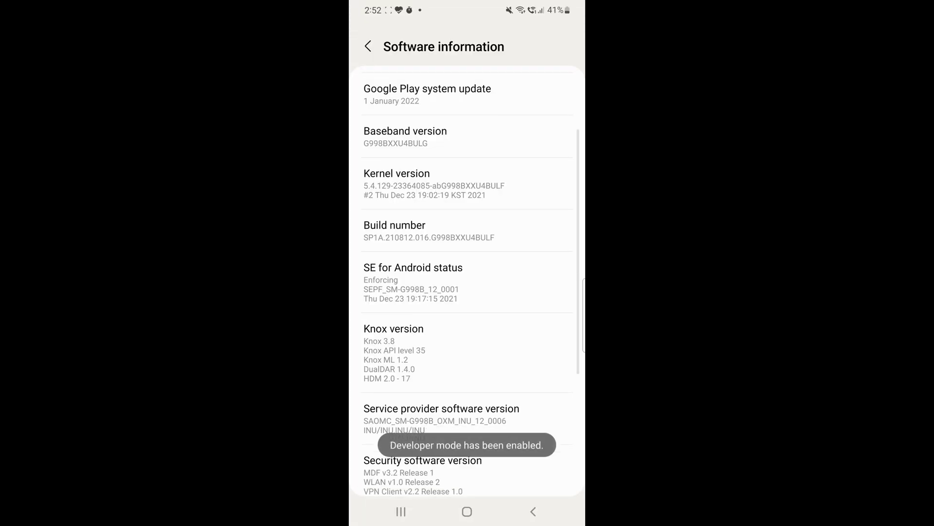
scroll(468, 292, "down", 3)
Step: Turn on USB debugging in Developer options and confirm it
left_click(368, 46)
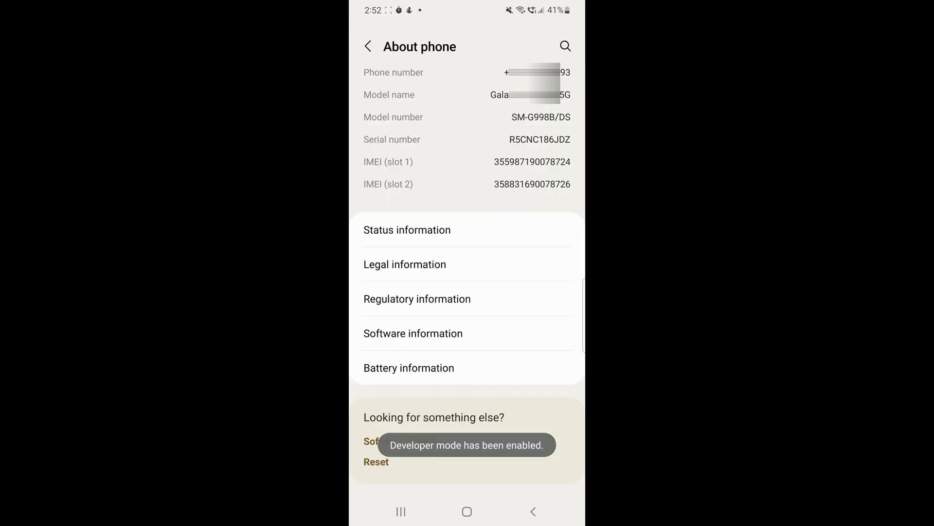
left_click(368, 46)
scroll(467, 292, "down", 2)
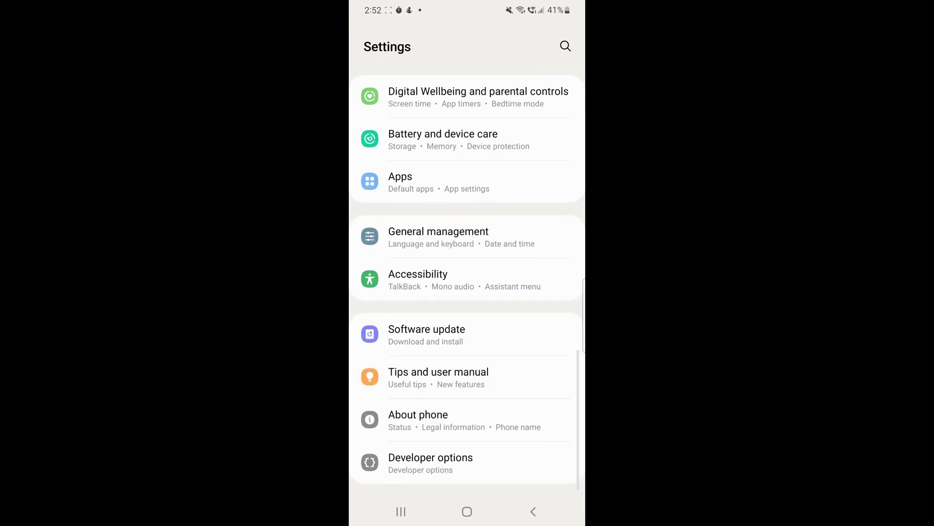
left_click(430, 462)
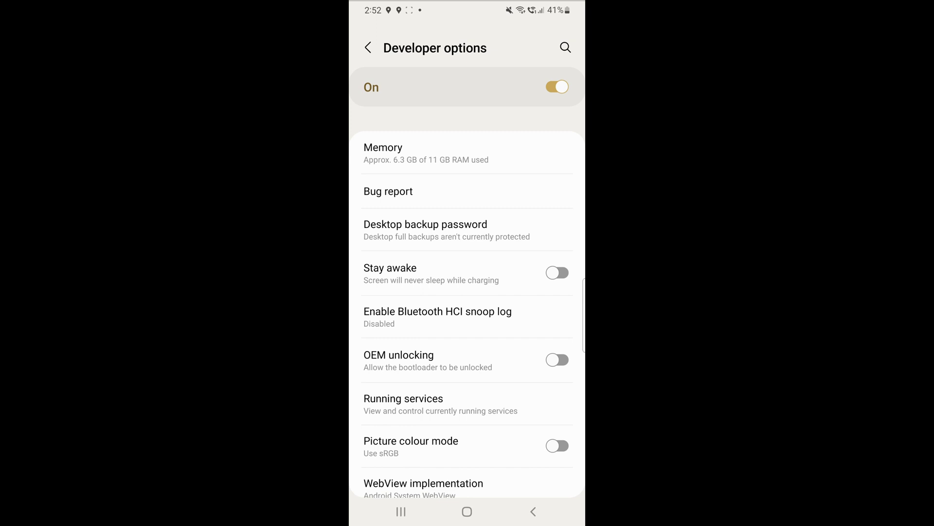
scroll(467, 292, "down", 1)
scroll(468, 292, "down", 3)
scroll(467, 292, "down", 2)
scroll(467, 292, "down", 1)
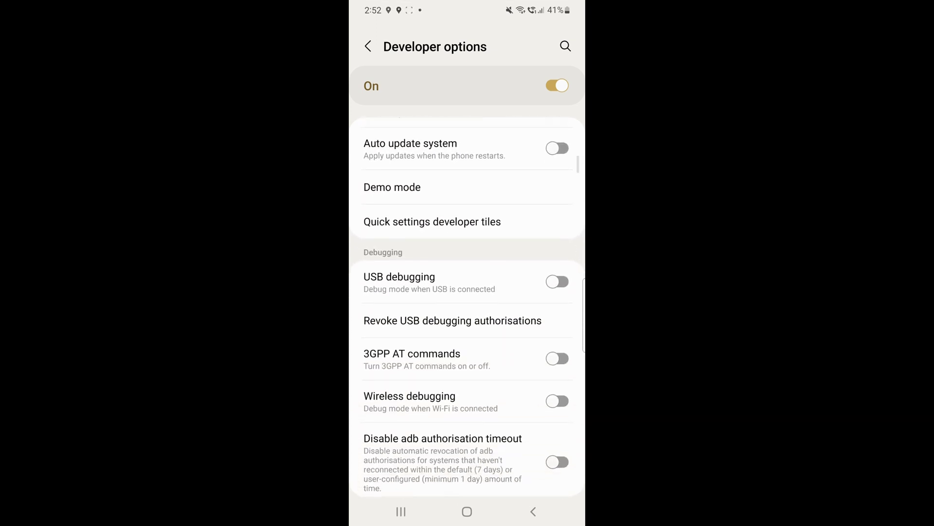
left_click(557, 281)
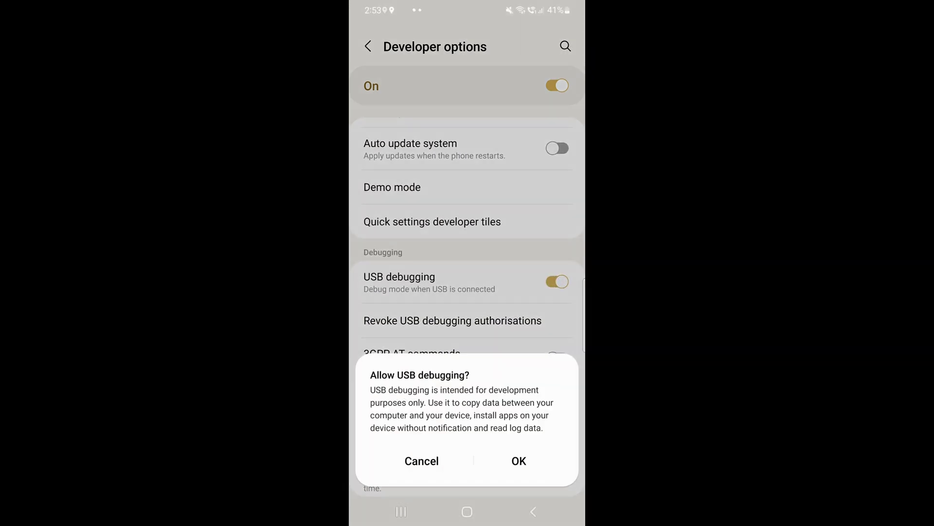
left_click(518, 461)
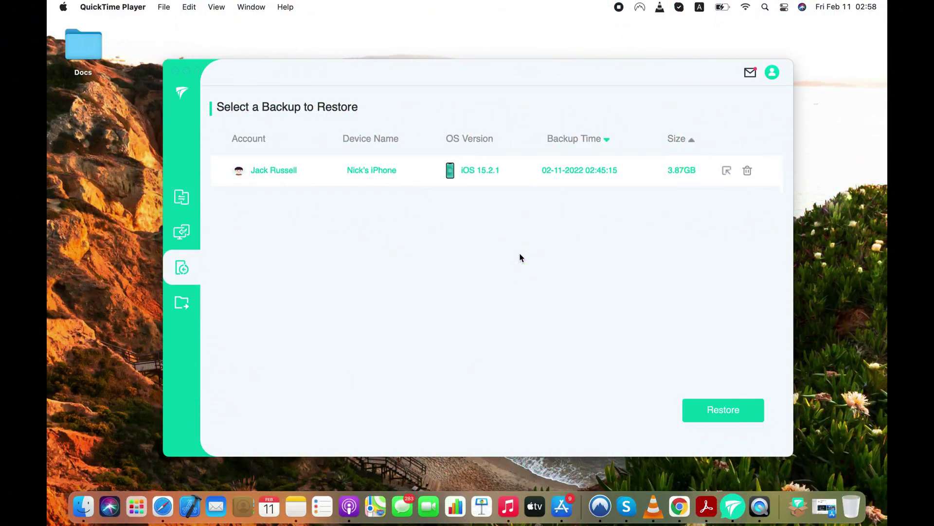
Step: Restore the iPhone backup without preview, targeting SAMSUNG_Android, and start the restore
left_click(712, 411)
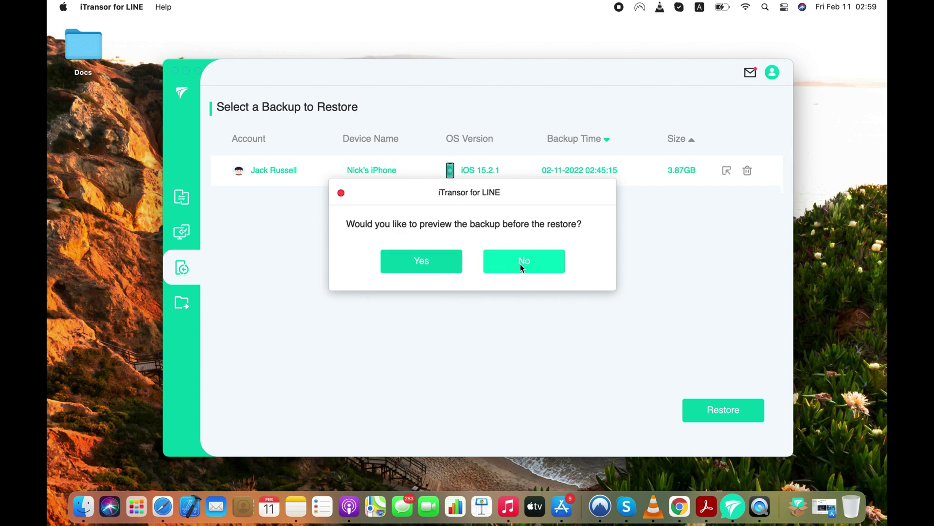
left_click(521, 263)
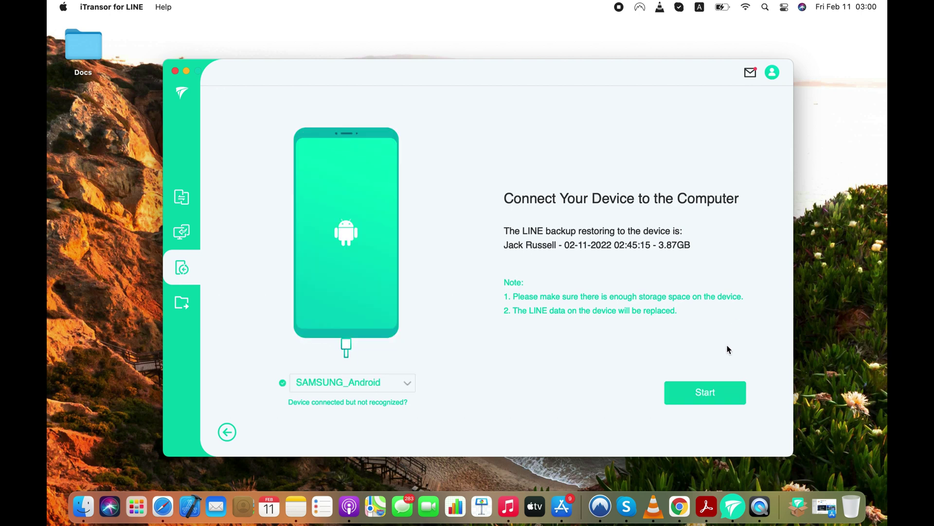
left_click(358, 380)
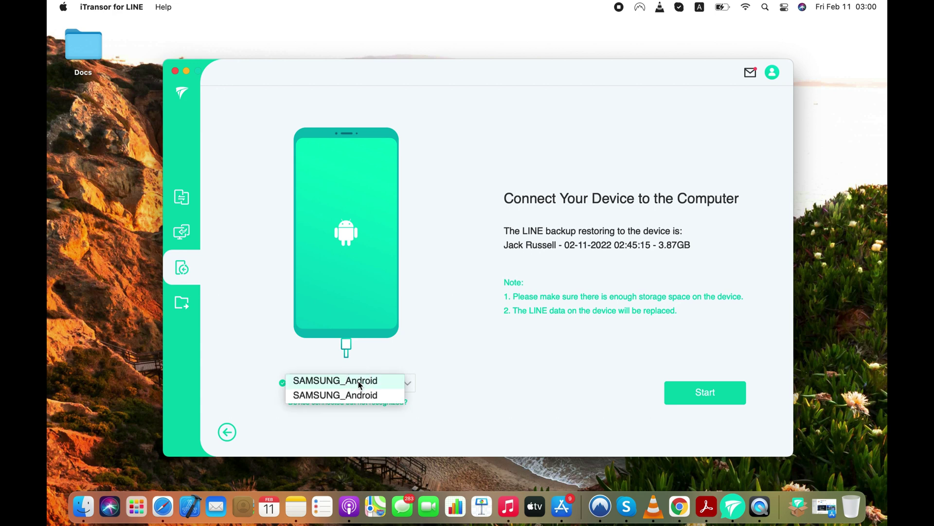
left_click(358, 382)
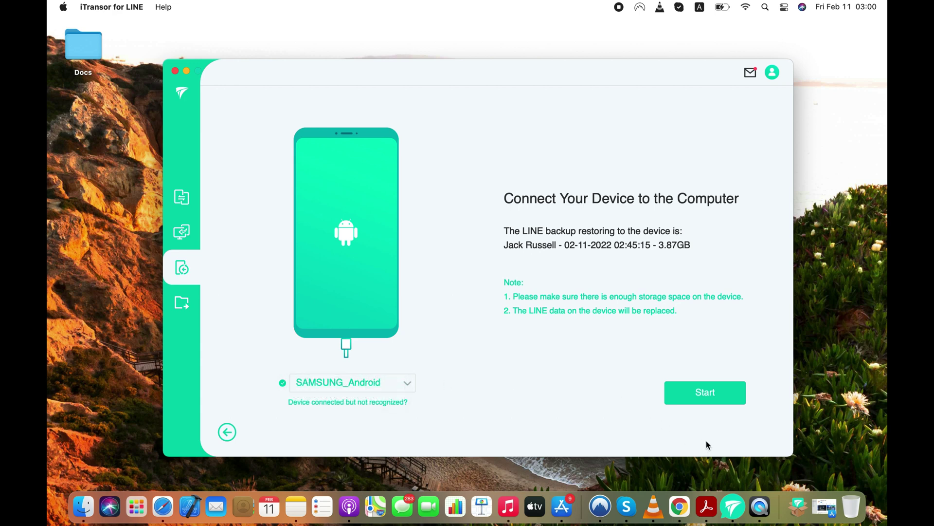
left_click(702, 400)
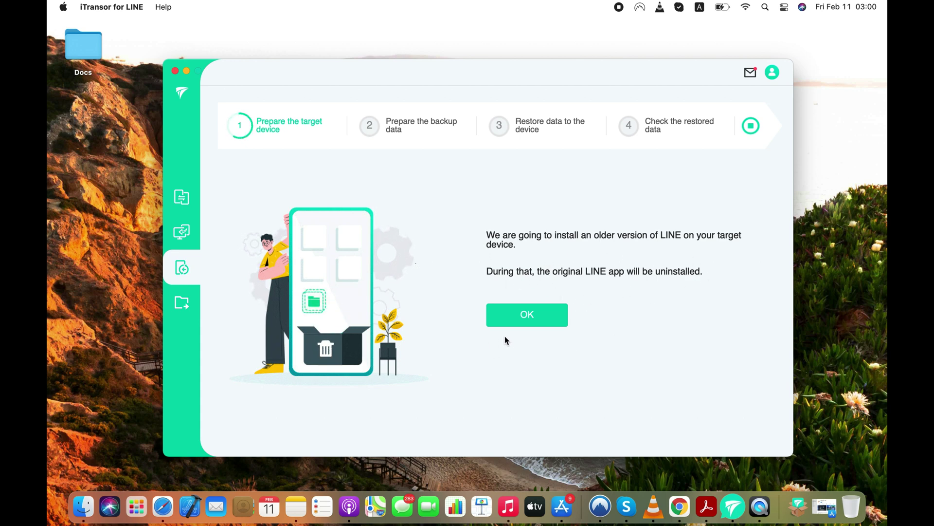
Step: Accept installing the older LINE version on the Samsung phone
left_click(535, 318)
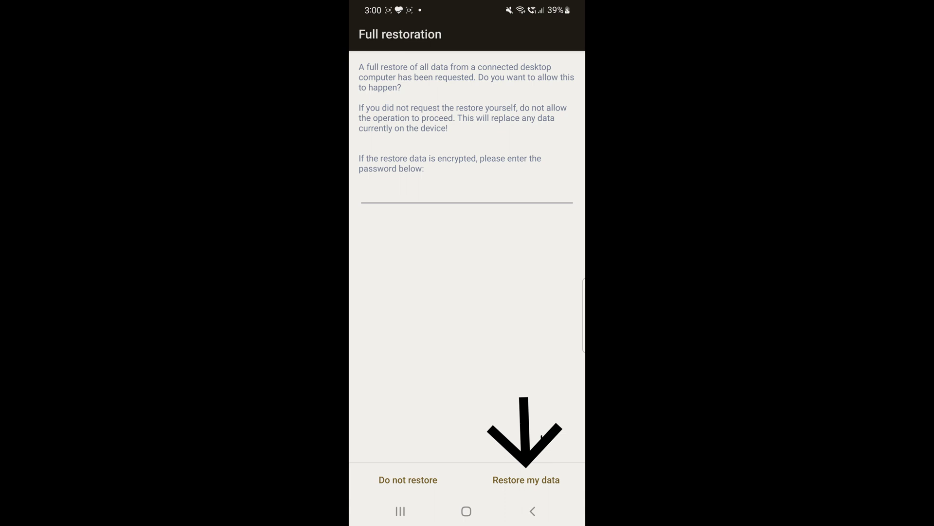
Step: Approve 'Restore my data' on the phone's Full restoration screen
left_click(527, 480)
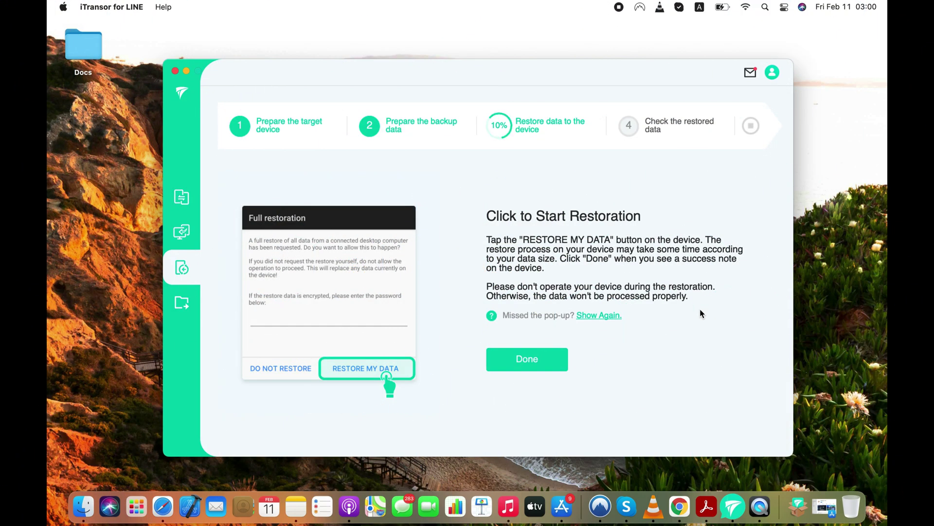
Step: Report the phone restoration as done and confirm with 'I'm sure'
left_click(535, 348)
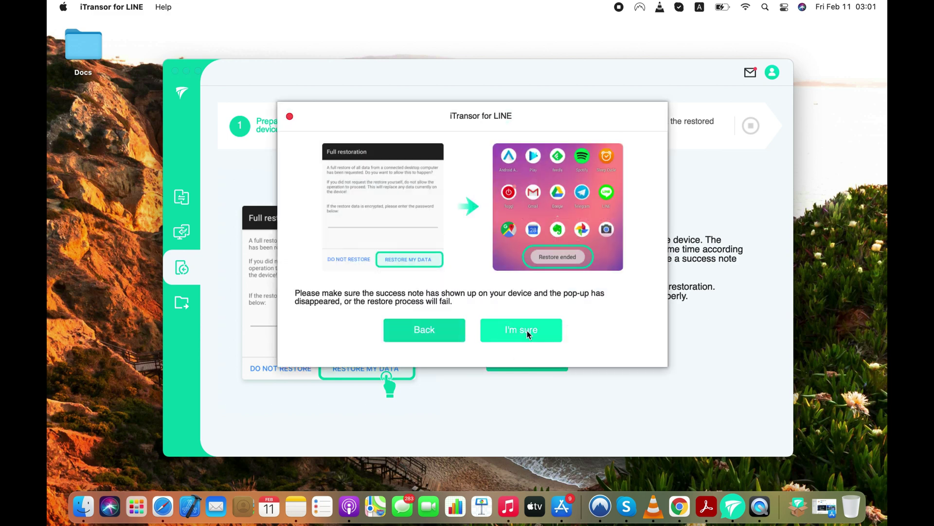
left_click(528, 335)
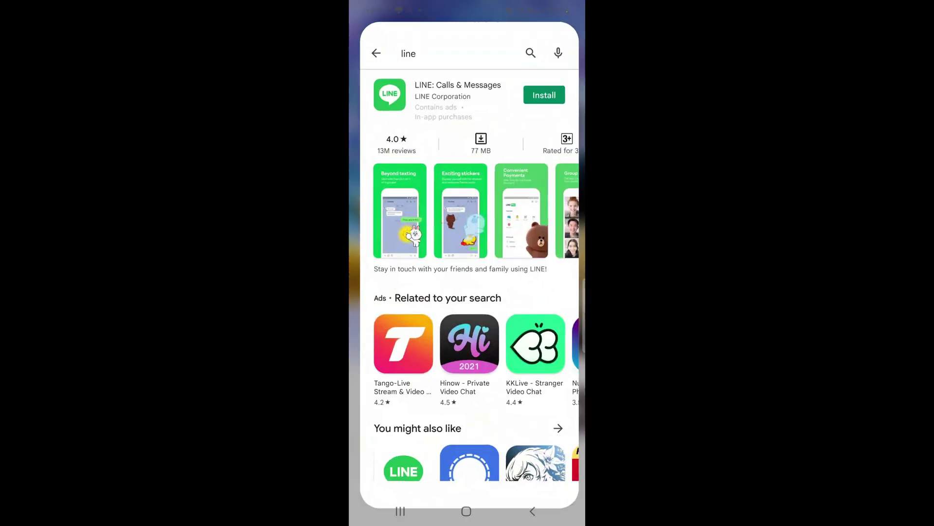
Step: Install LINE: Calls & Messages from Google Play, then advance iTransor to account login
left_click(548, 79)
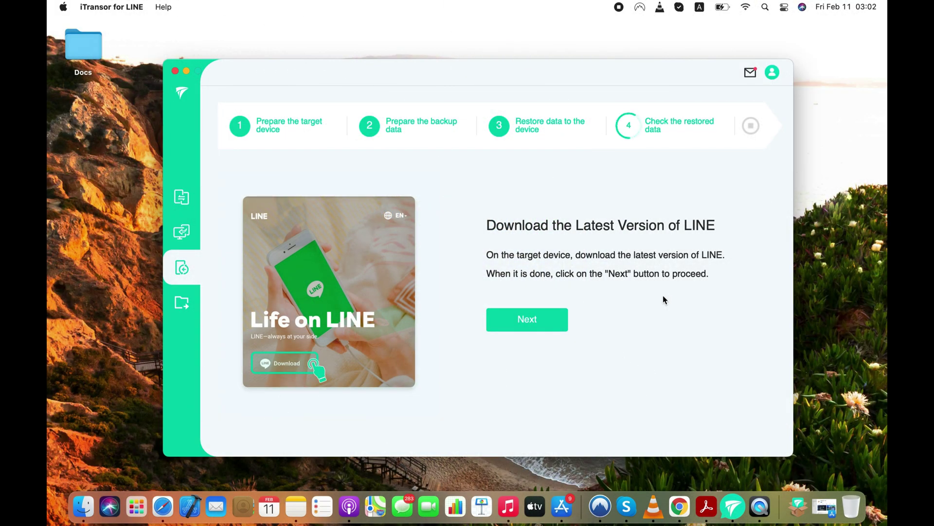
left_click(530, 325)
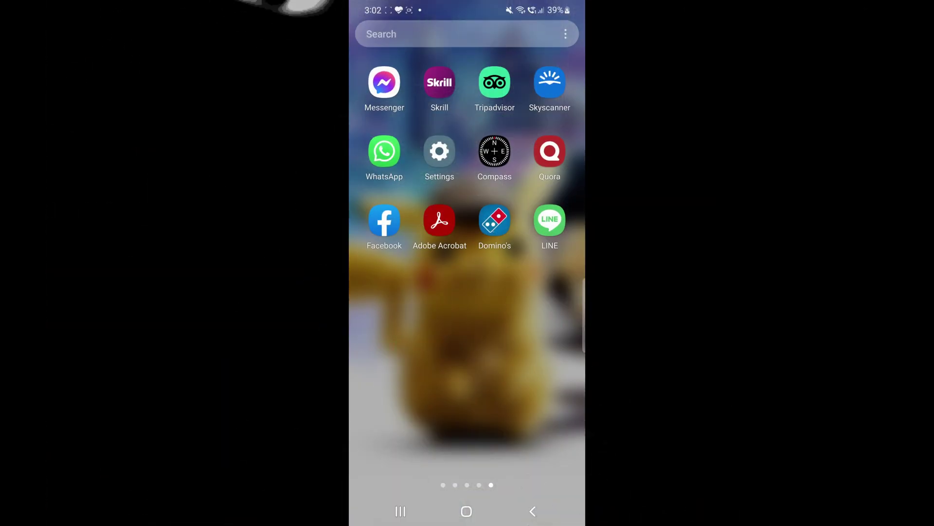
Step: Launch LINE and log in with this phone's number, verifying by text code
left_click(550, 219)
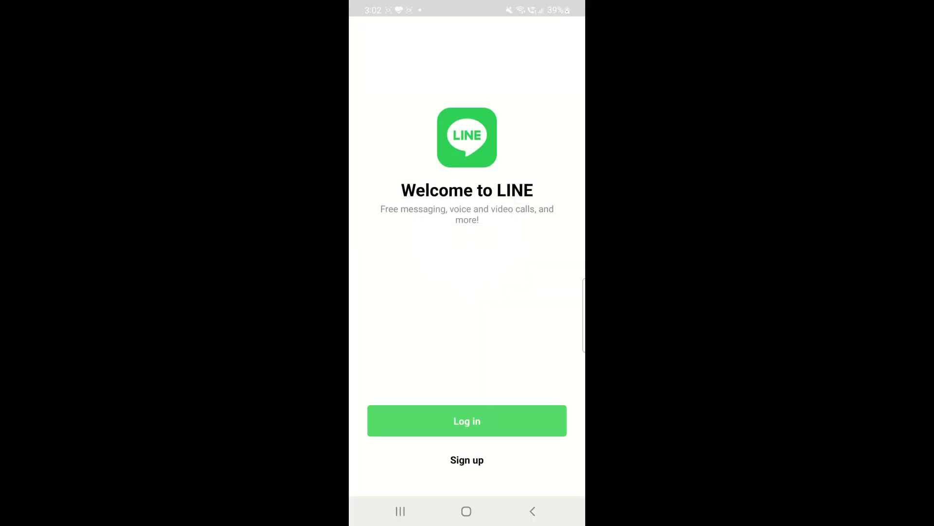
left_click(467, 420)
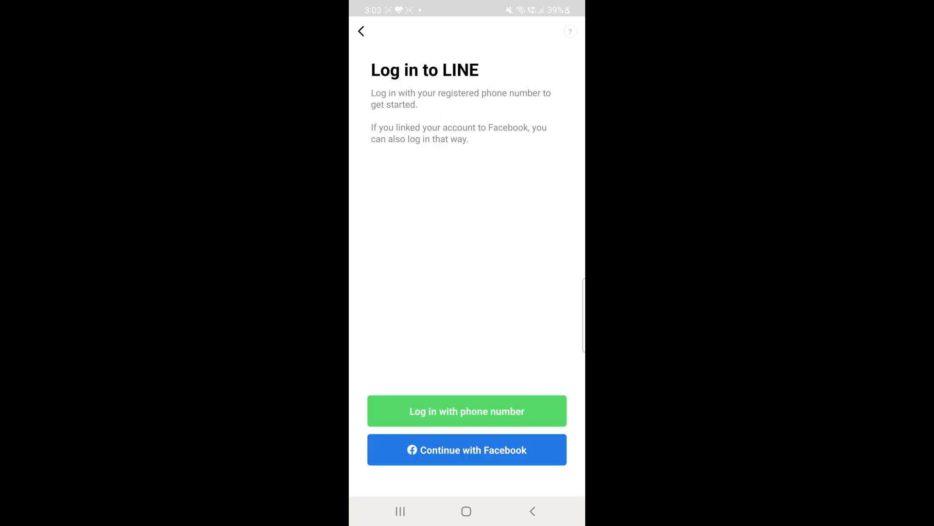
left_click(467, 411)
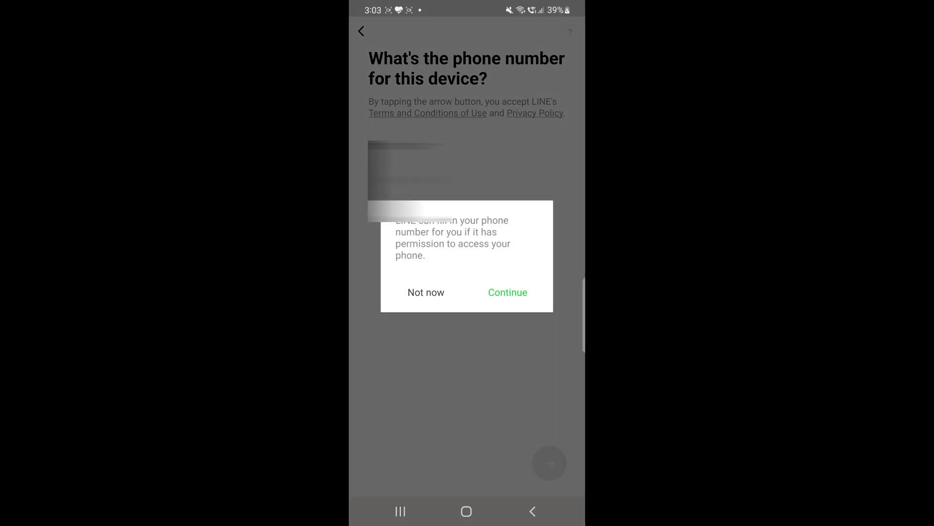
left_click(507, 292)
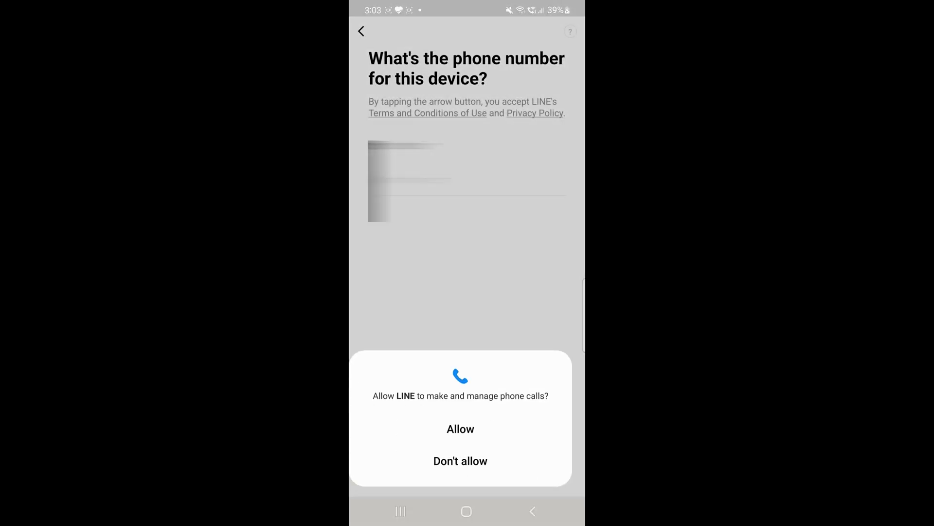
left_click(461, 429)
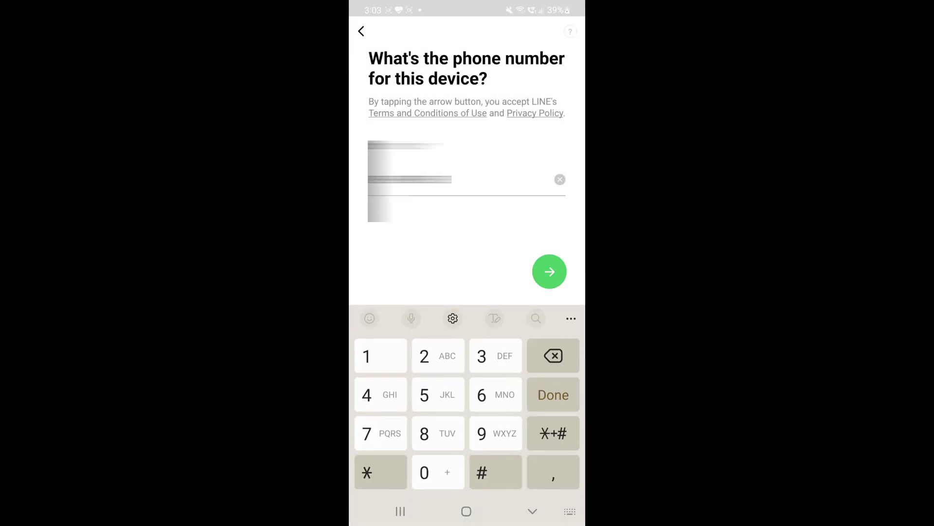
left_click(549, 271)
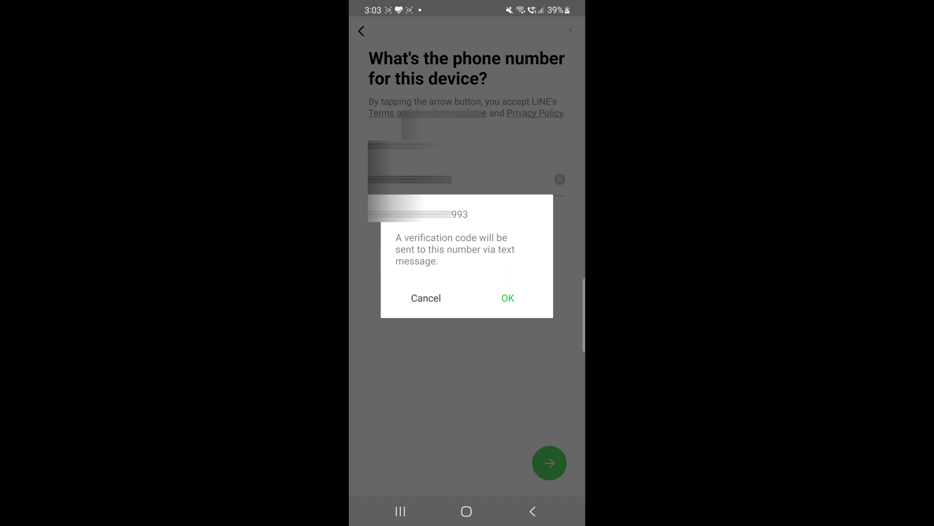
left_click(508, 297)
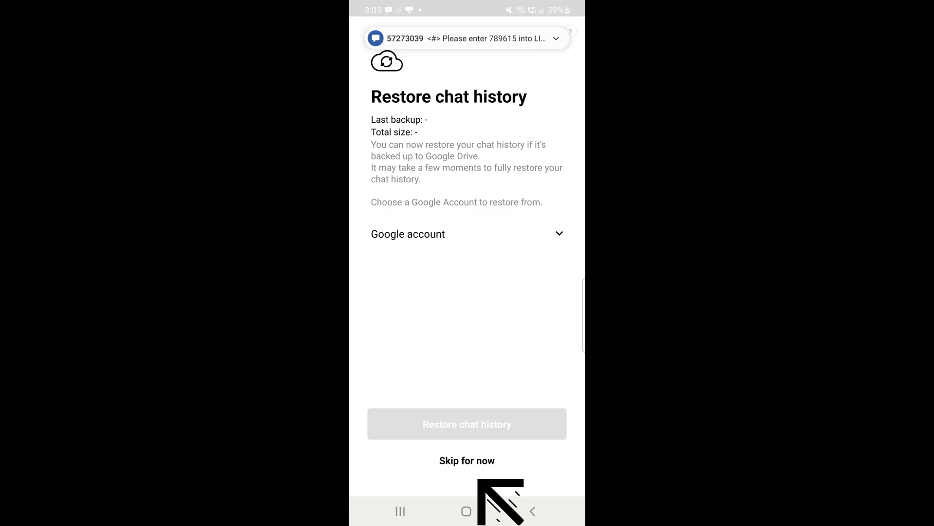
Step: Skip Google Drive chat restore, accept friend settings, and grant LINE contacts access
left_click(471, 464)
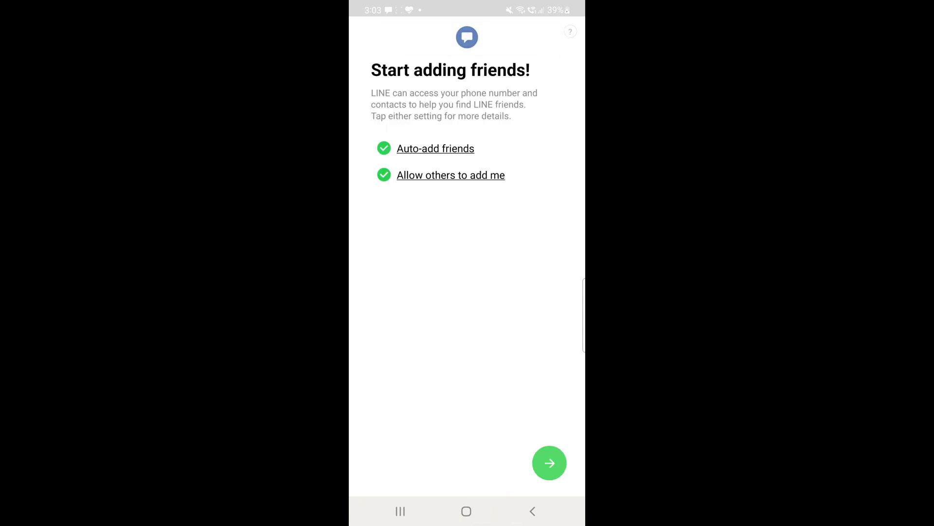
left_click(550, 463)
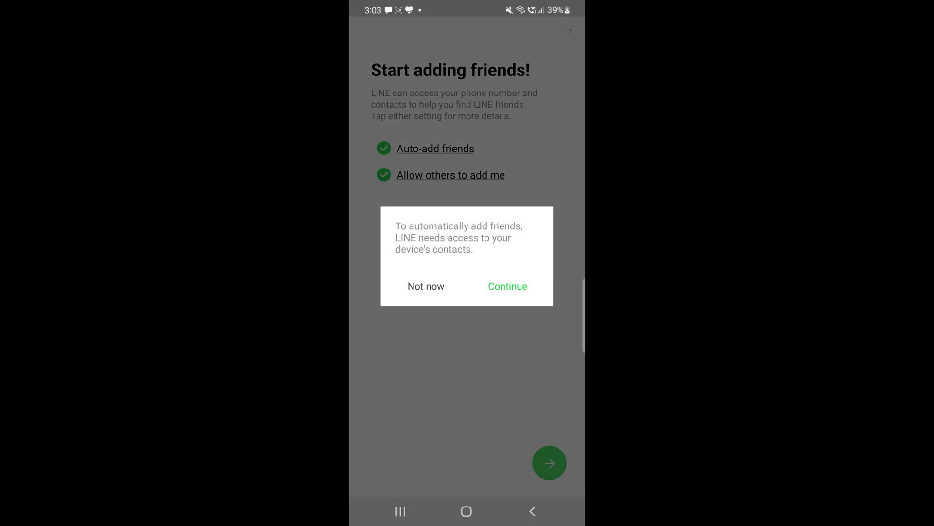
left_click(507, 286)
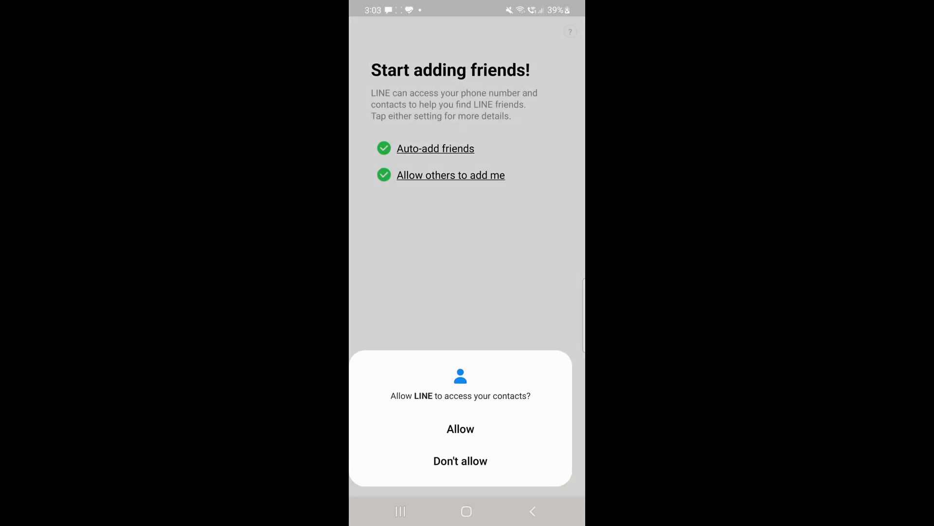
left_click(459, 429)
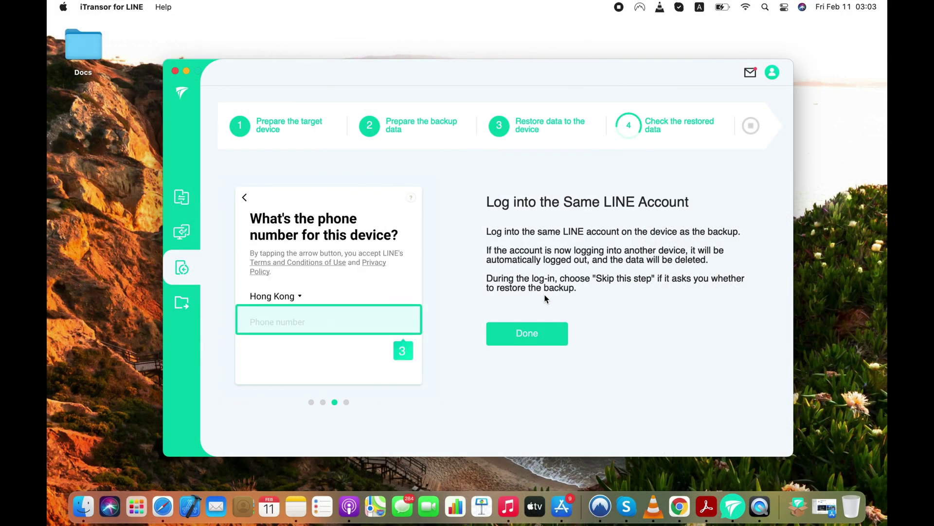
Step: Dismiss both Done pages, confirm exiting iTransor for LINE, and pick the happiest-face rating
left_click(526, 332)
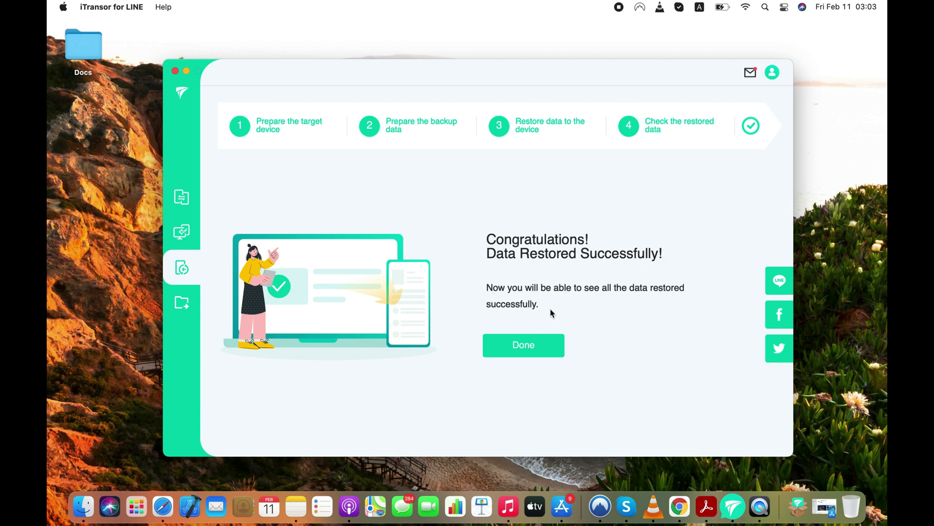
left_click(529, 350)
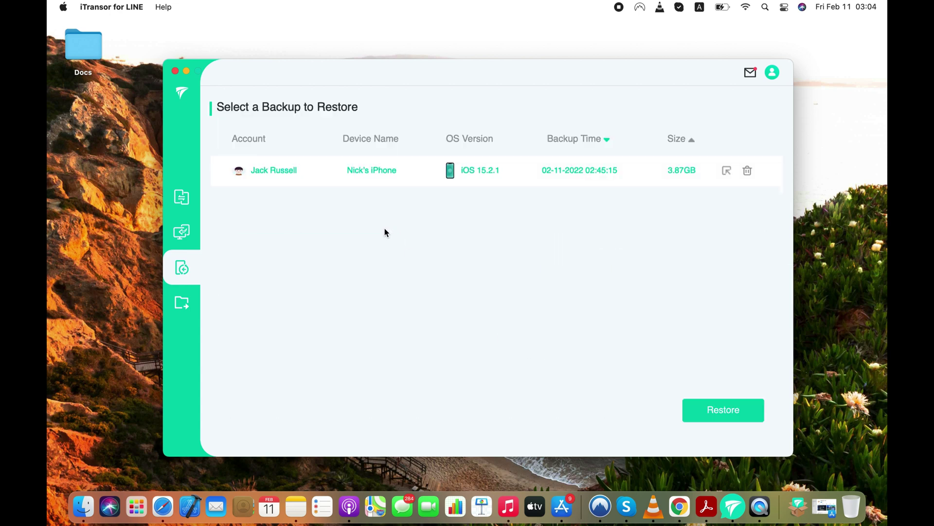
left_click(175, 72)
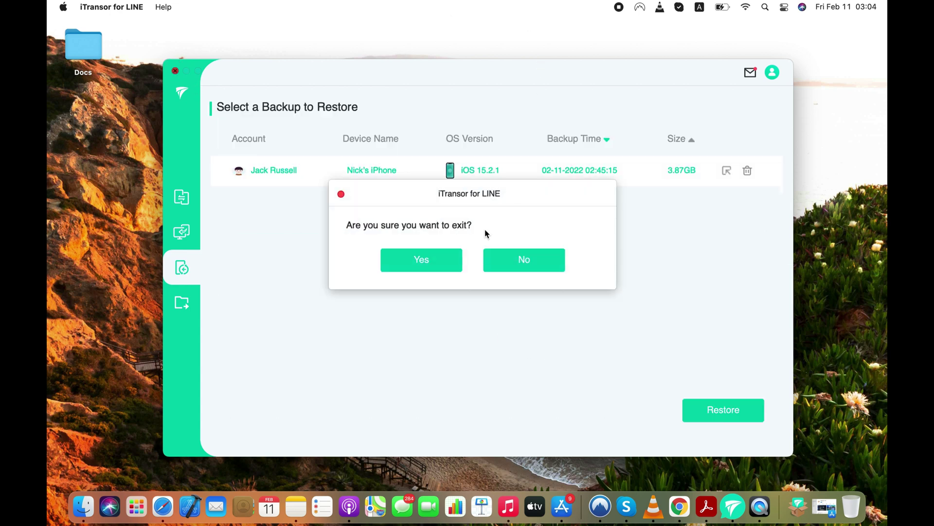
left_click(436, 260)
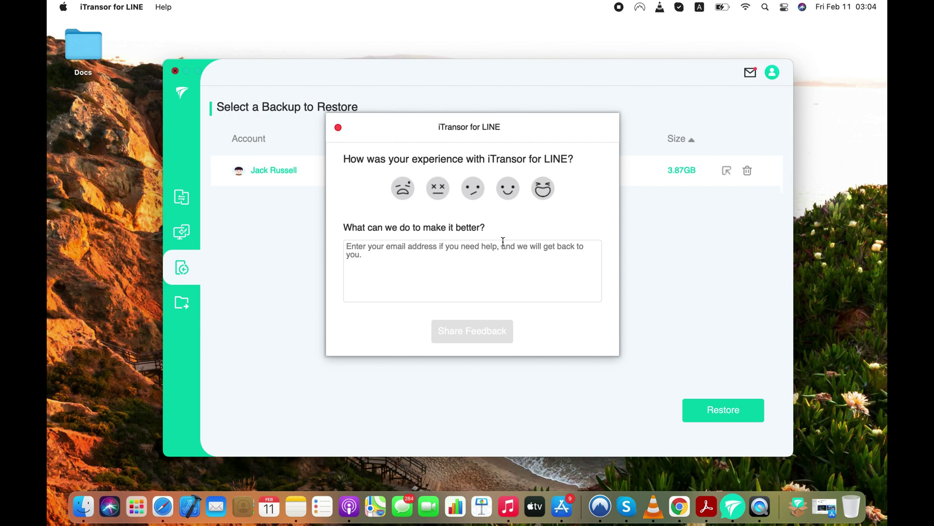
left_click(543, 188)
left_click(477, 332)
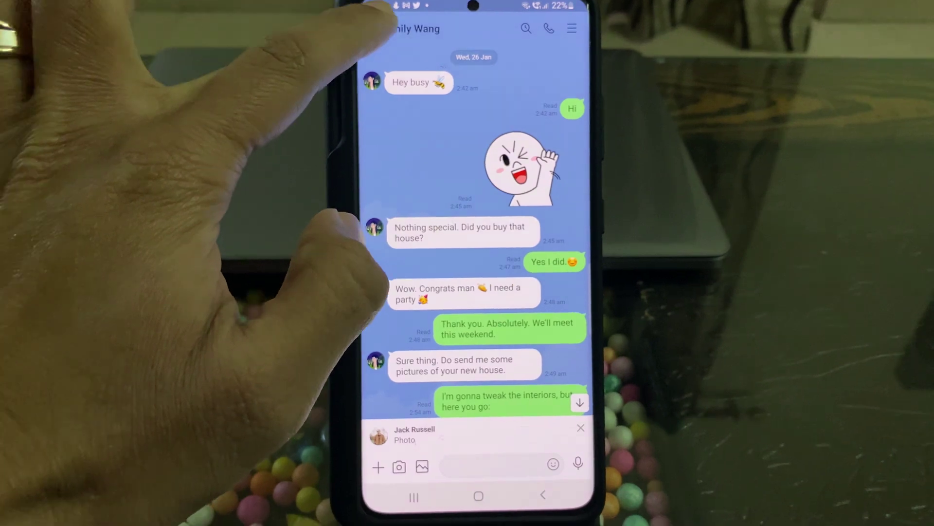
Step: Return to the Chats list and open the second restored conversation, Kaira
left_click(385, 28)
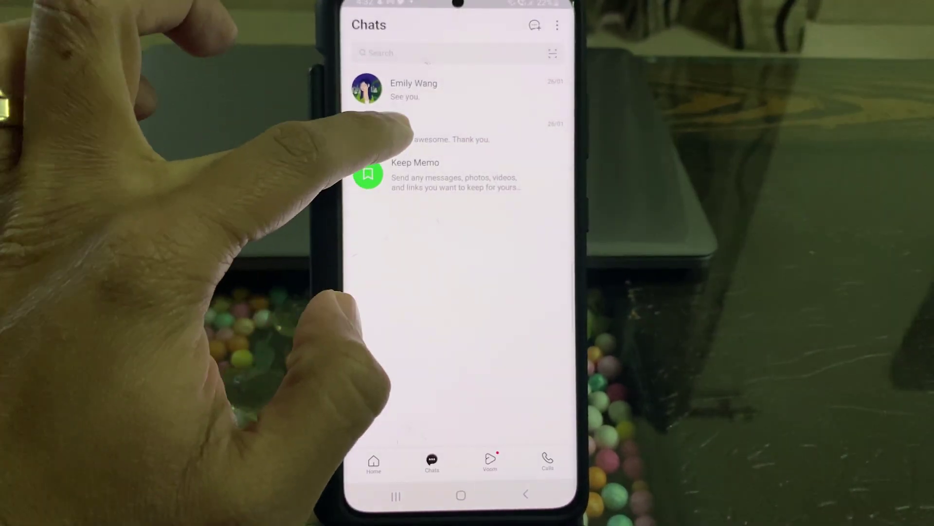
left_click(397, 125)
scroll(468, 255, "up", 3)
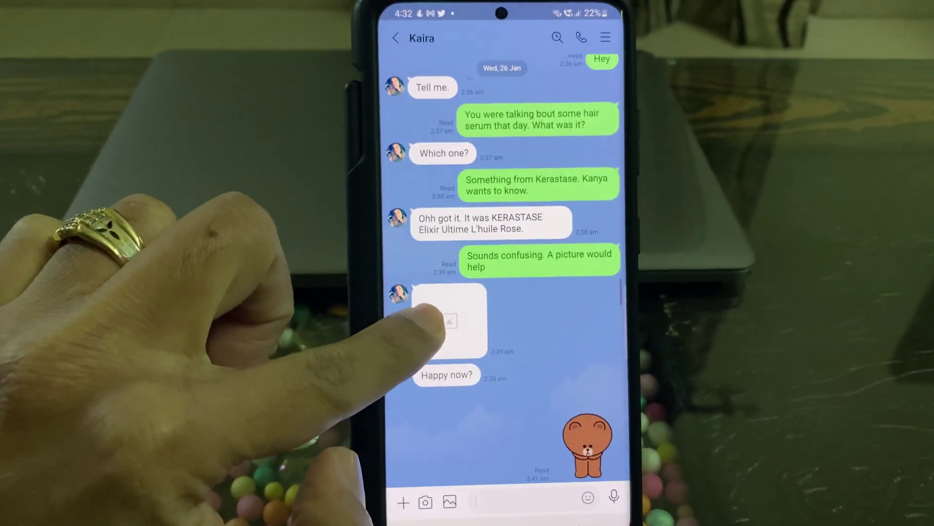